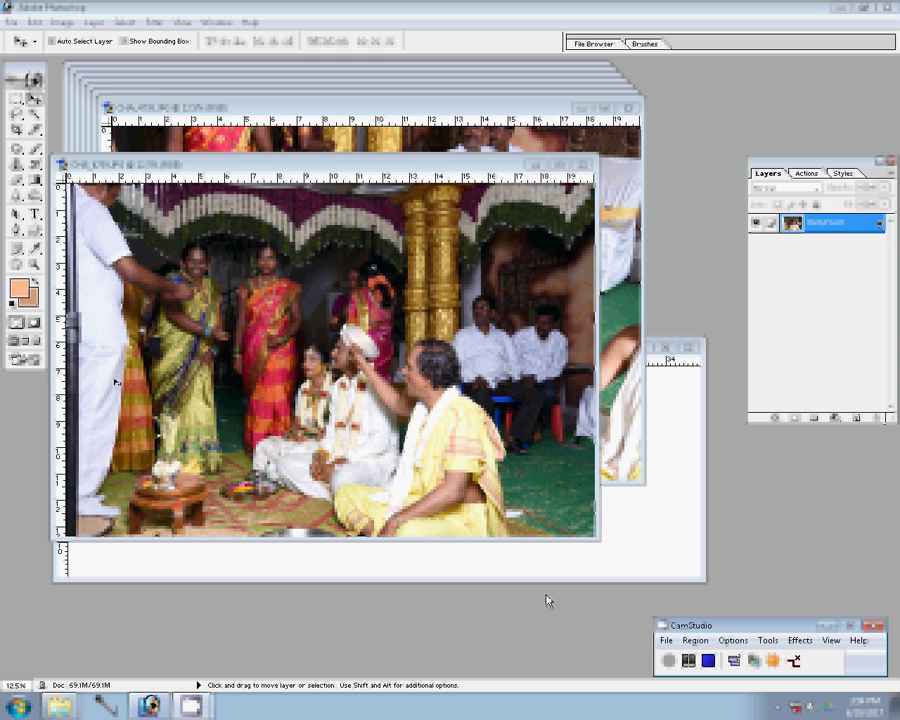
Shrink the first wedding photo, place it bottom-right on Untitled-1, and close the original.
key("ctrl+alt+i")
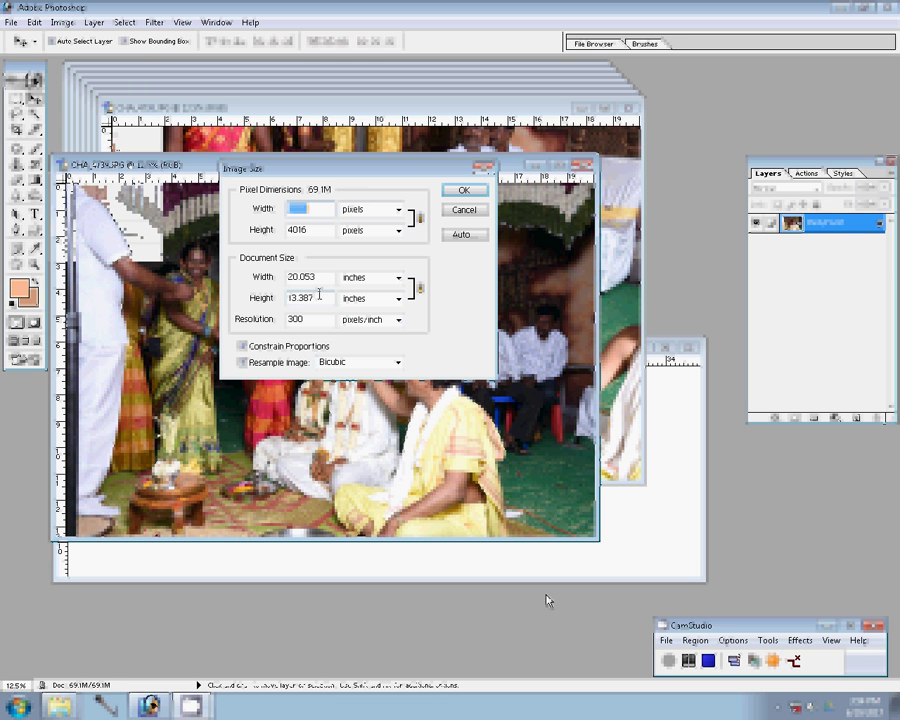
key("Tab")
key("Tab")
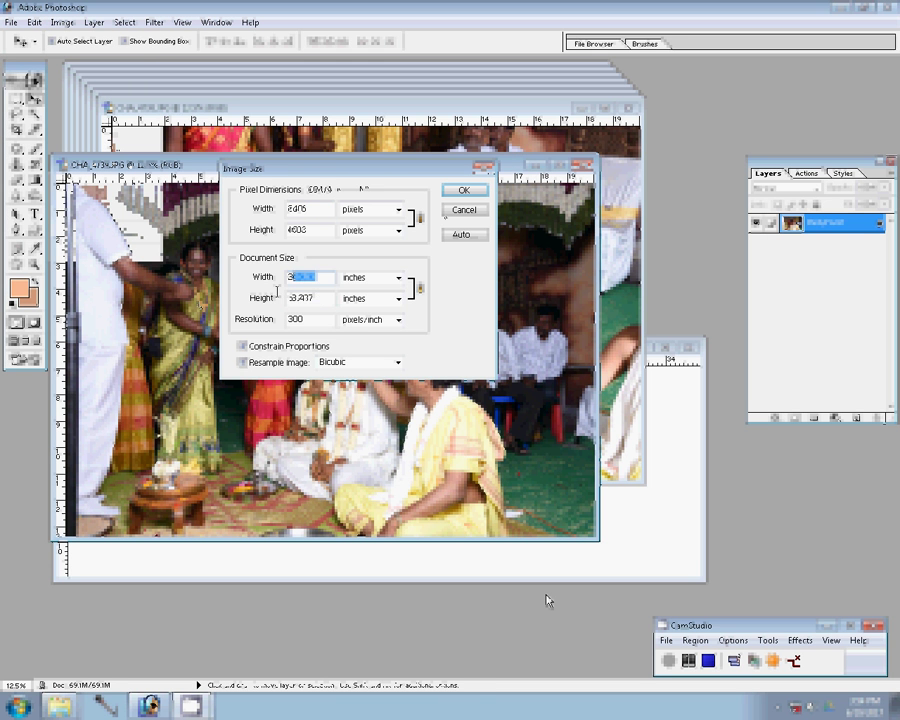
key("Return")
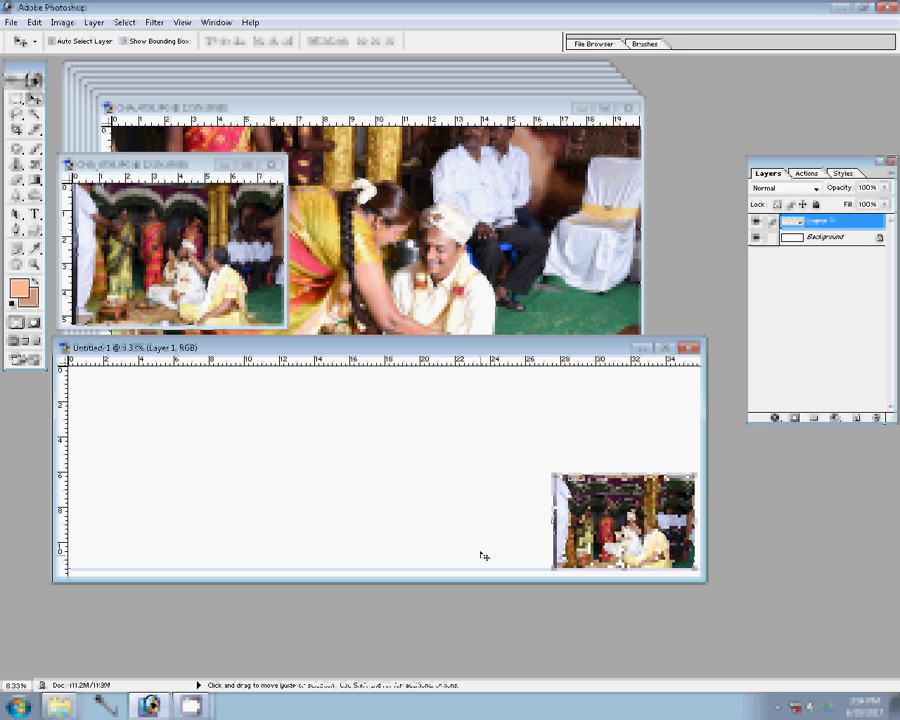
key("ctrl+w")
Discard the first original, then resize CHA_4738 and place it above the first photo as Layer 2.
key("n")
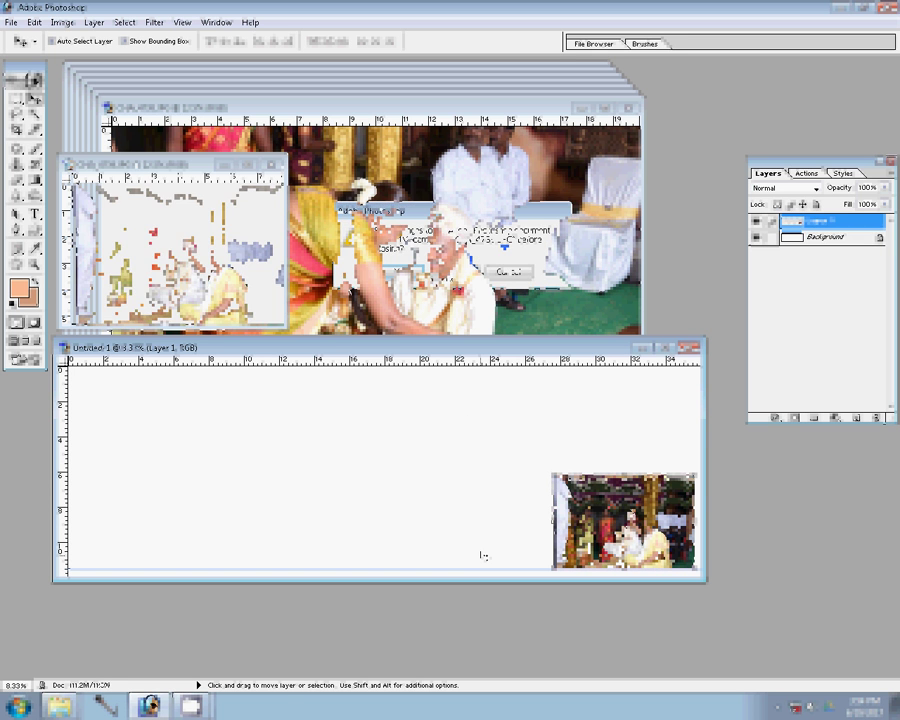
key("ctrl+alt+i")
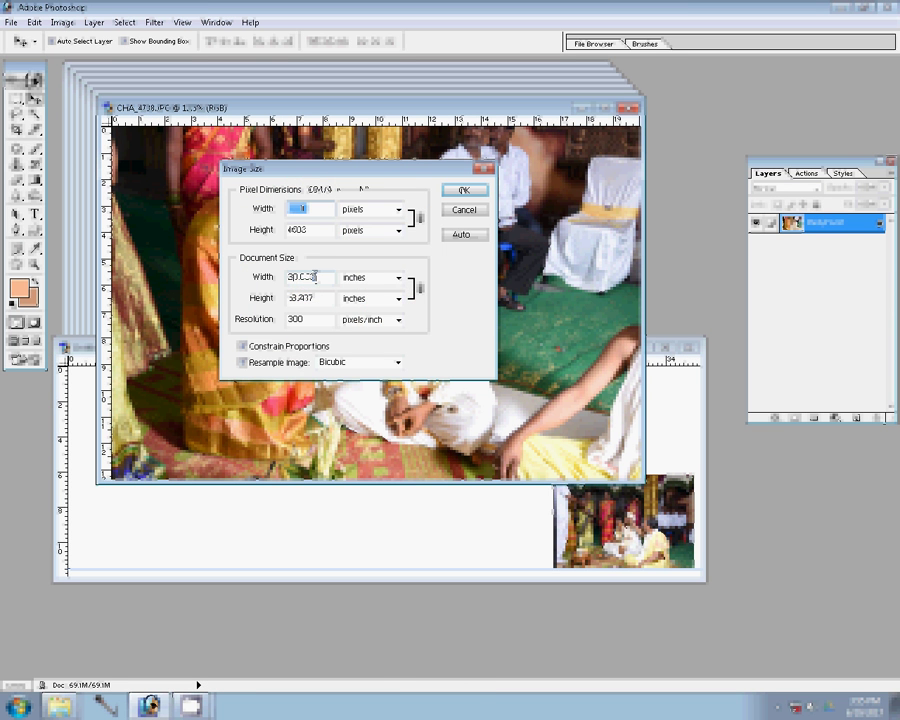
key("Return")
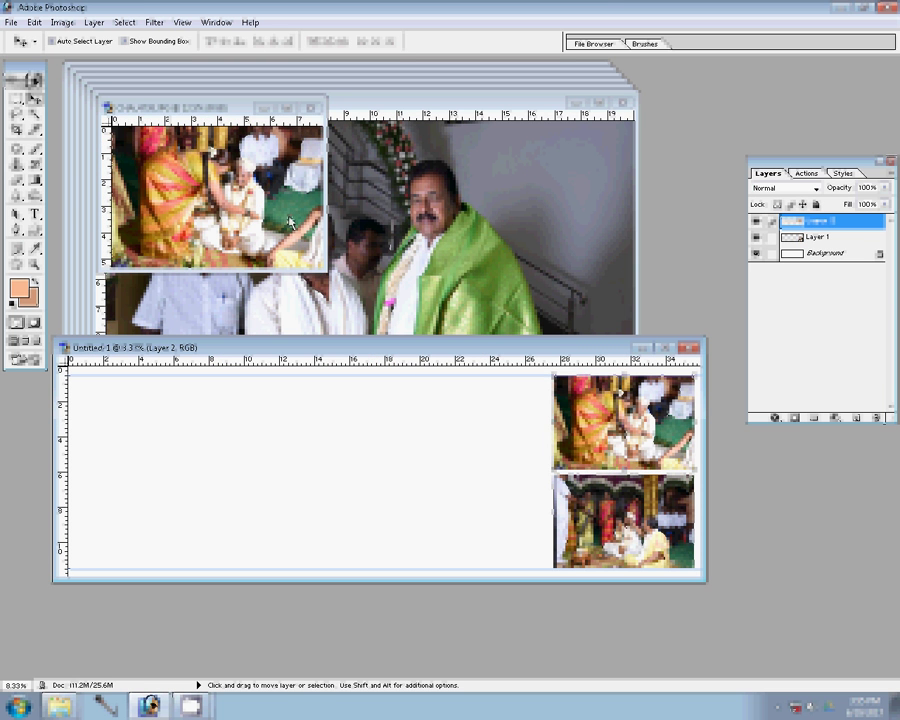
key("ctrl+w")
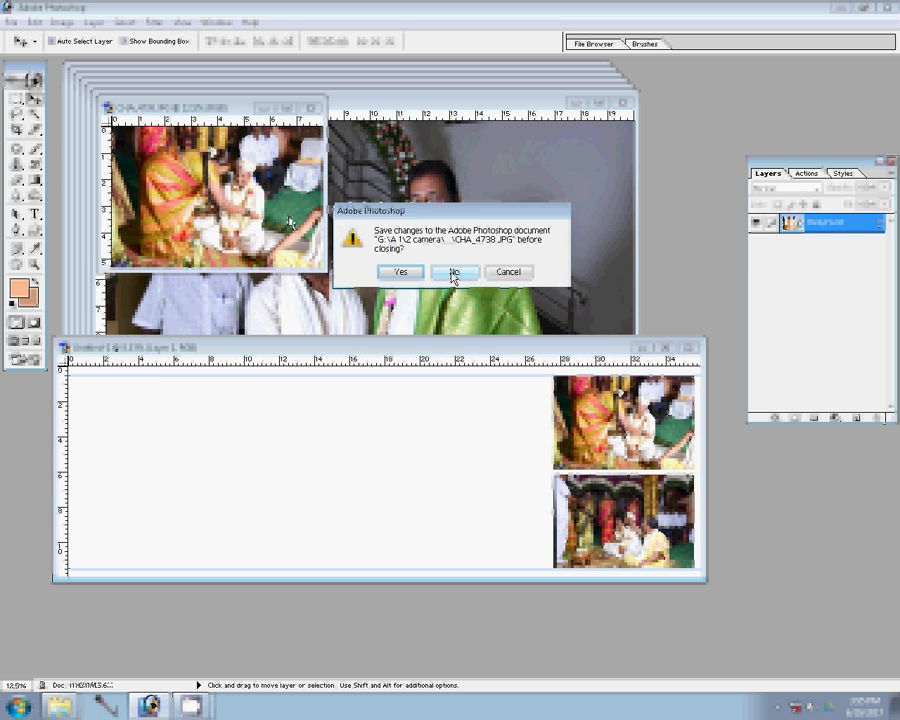
Resize CHA_4797 and CHA_4734 and place them left of the existing photos as Layers 3 and 4.
left_click(452, 273)
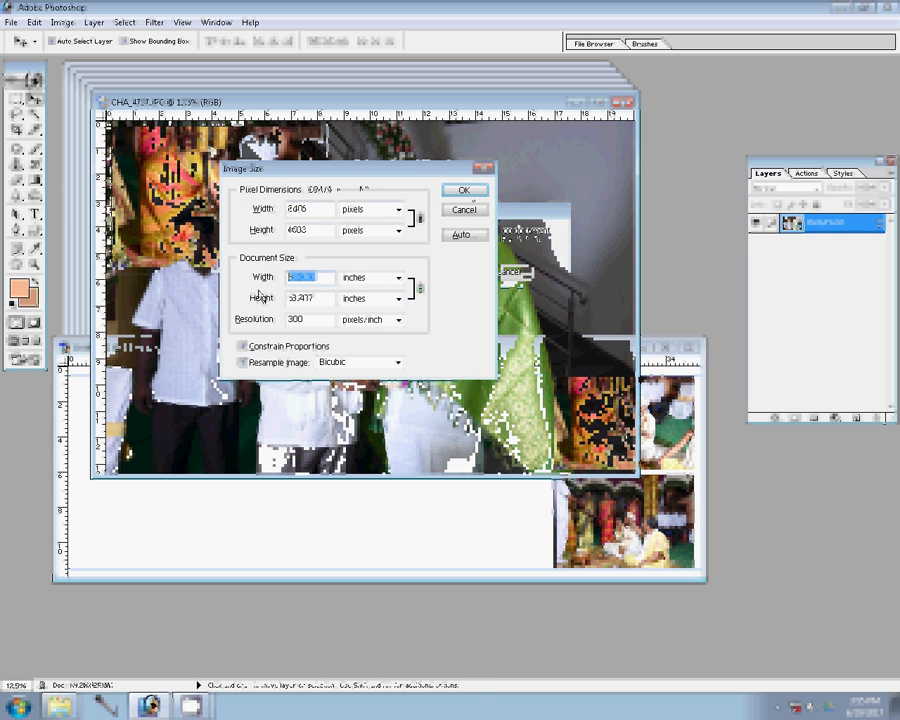
key("Return")
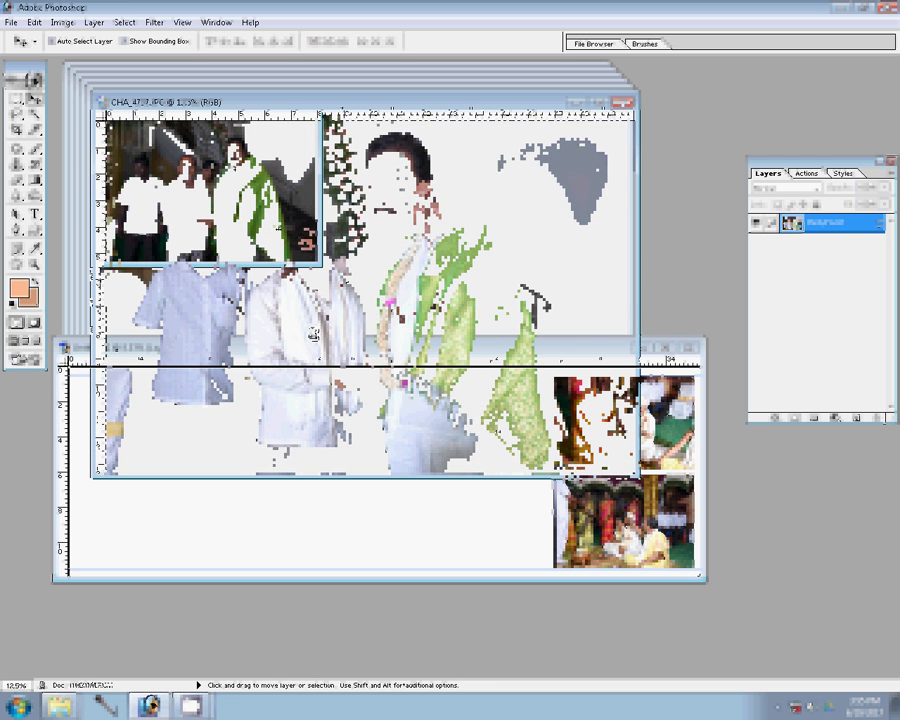
left_click_drag(475, 492, 478, 495)
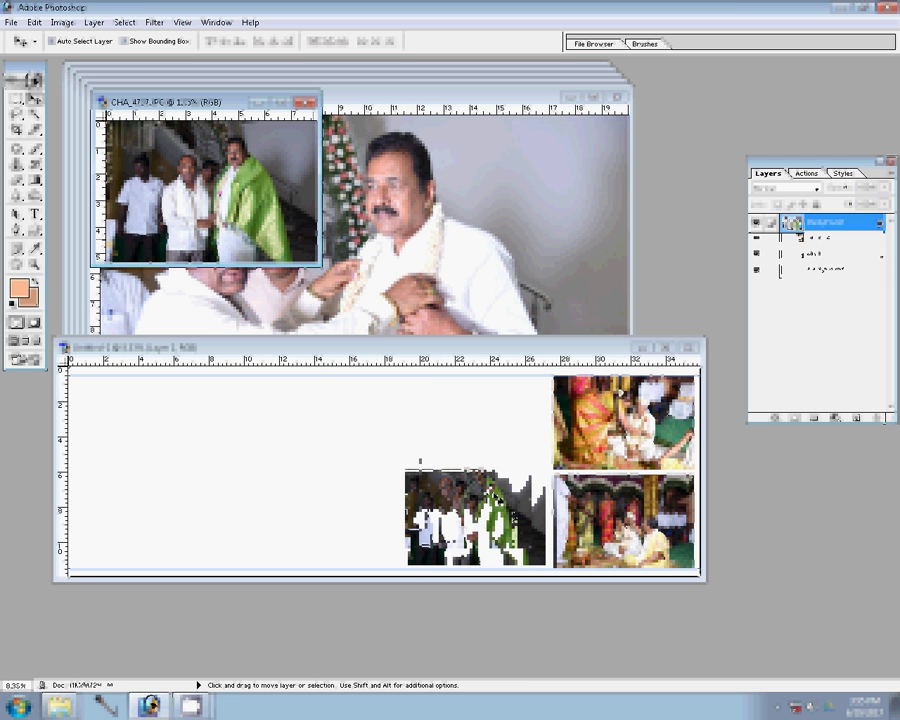
left_click(427, 282)
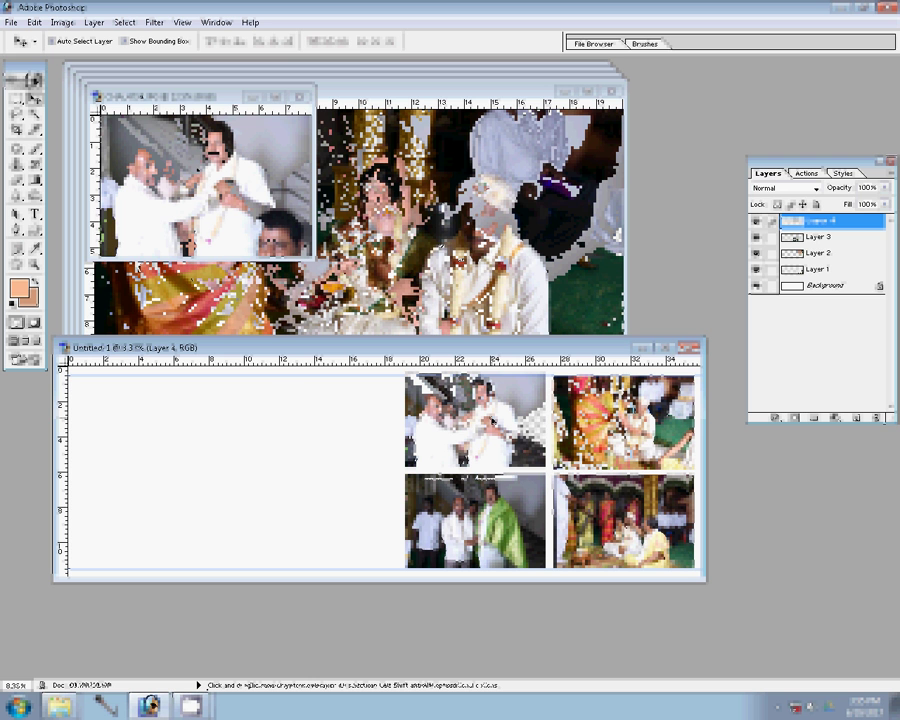
Close the placed source photo unsaved and resize CHA_4730 for the album.
key("ctrl+w")
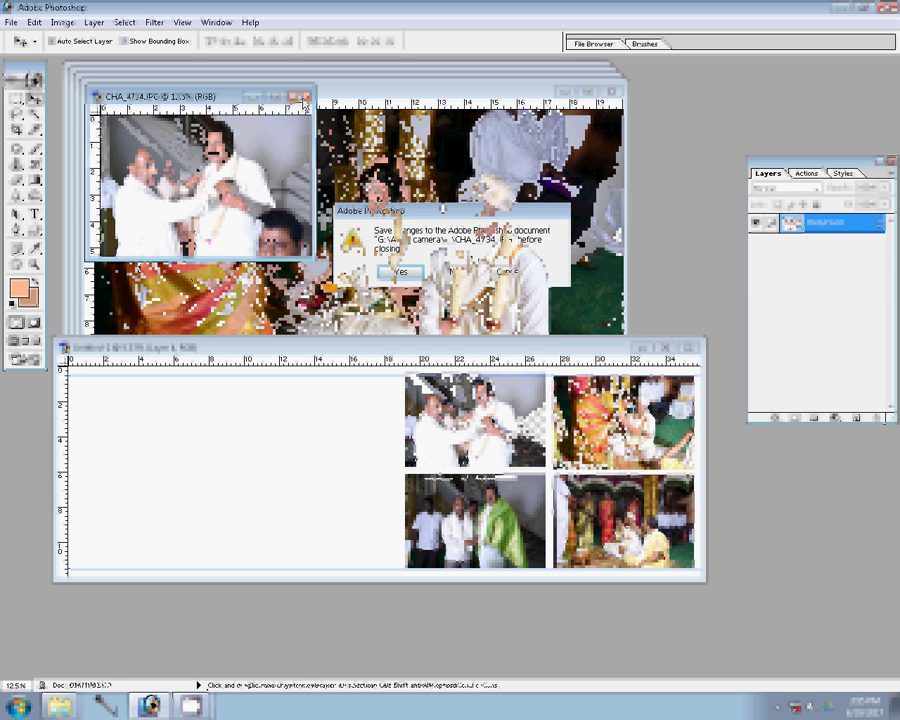
key("n")
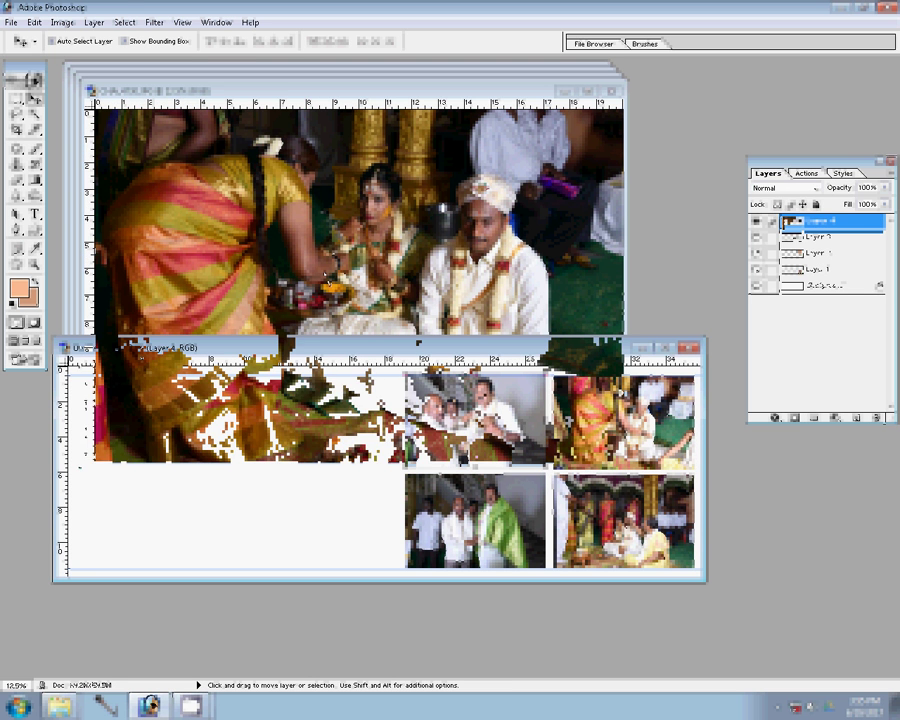
key("ctrl+Tab")
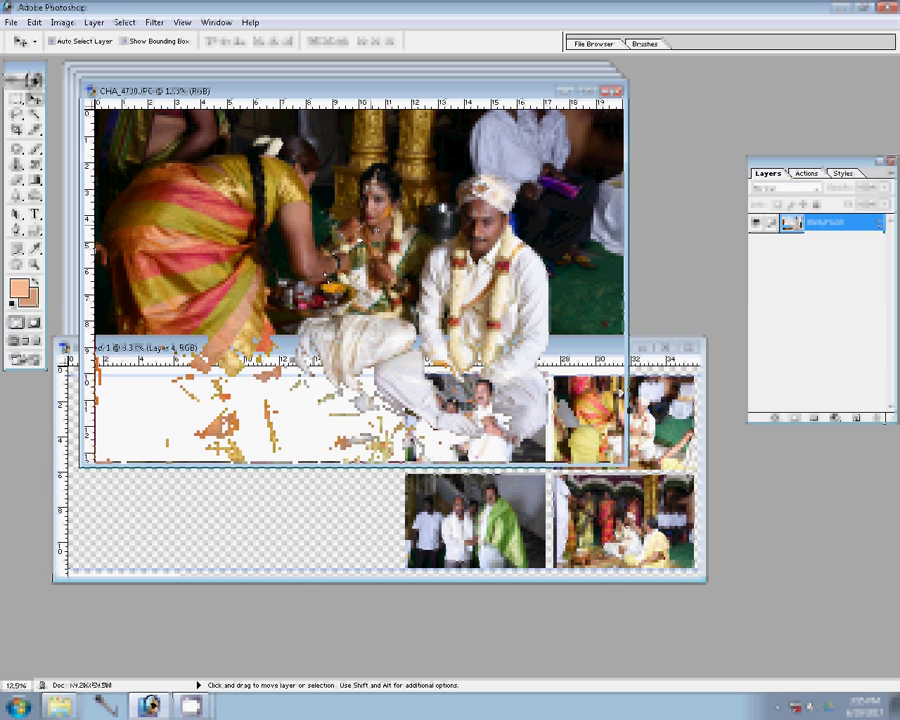
key("ctrl+alt+i")
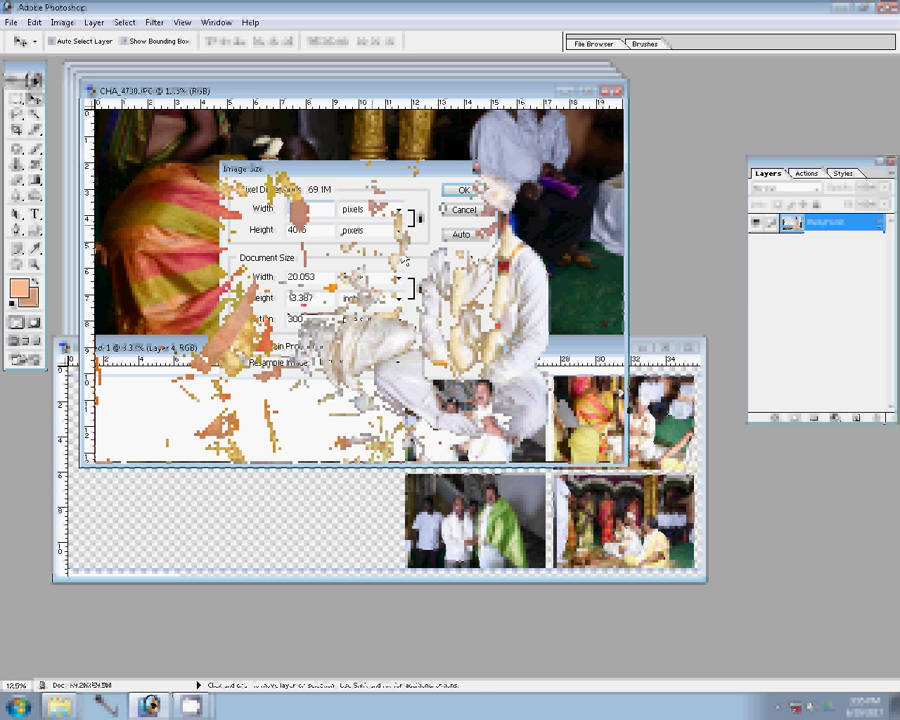
left_click(468, 190)
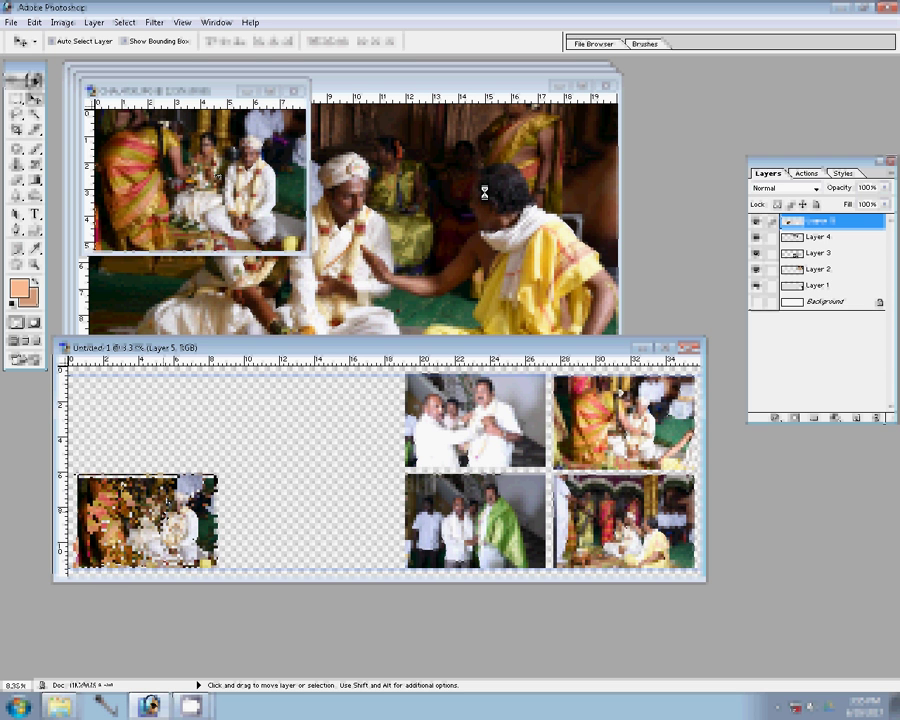
left_click(300, 97)
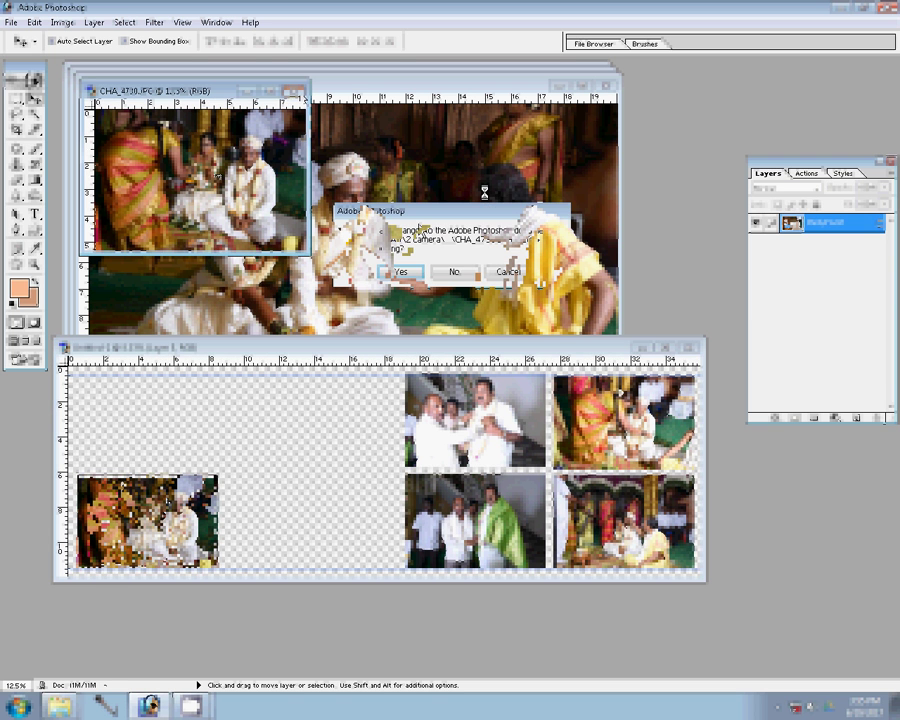
Discard the source changes, resize the ceremony photo and drag it into the bottom row's second slot.
left_click(453, 274)
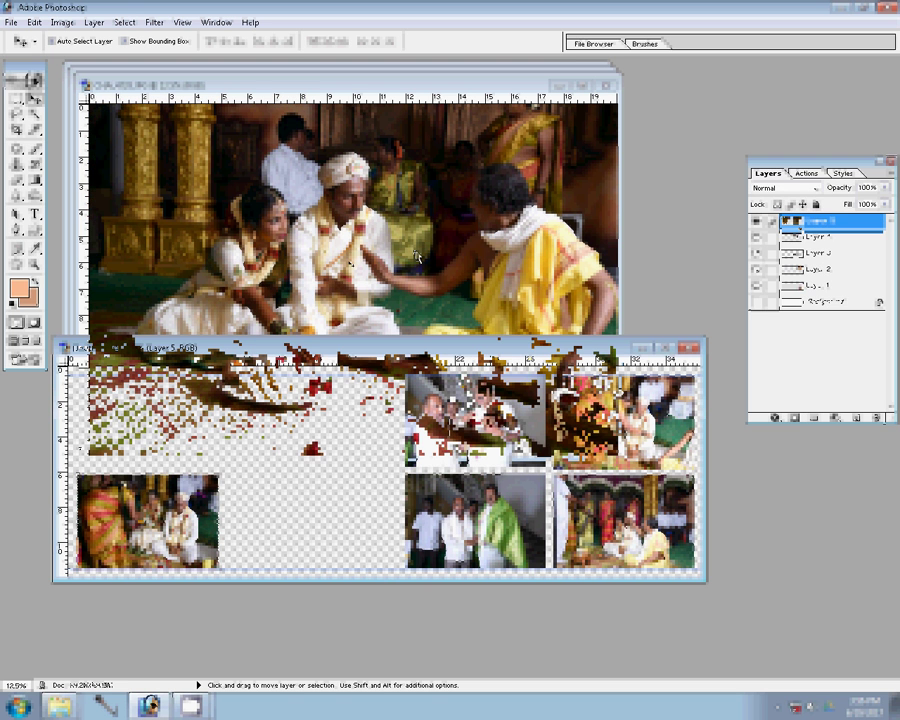
key("ctrl+alt+i")
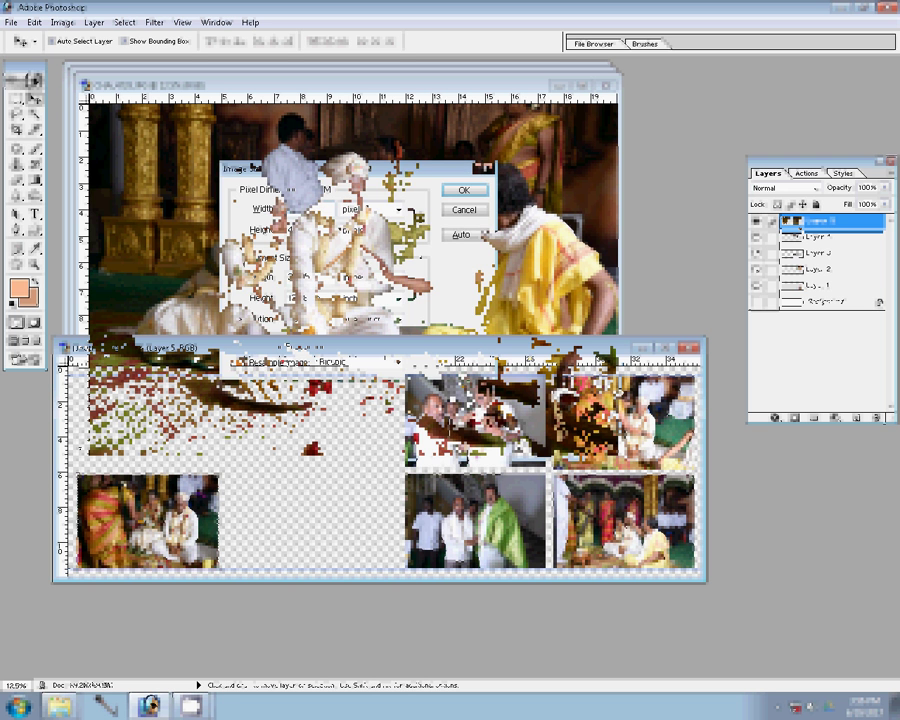
left_click(458, 190)
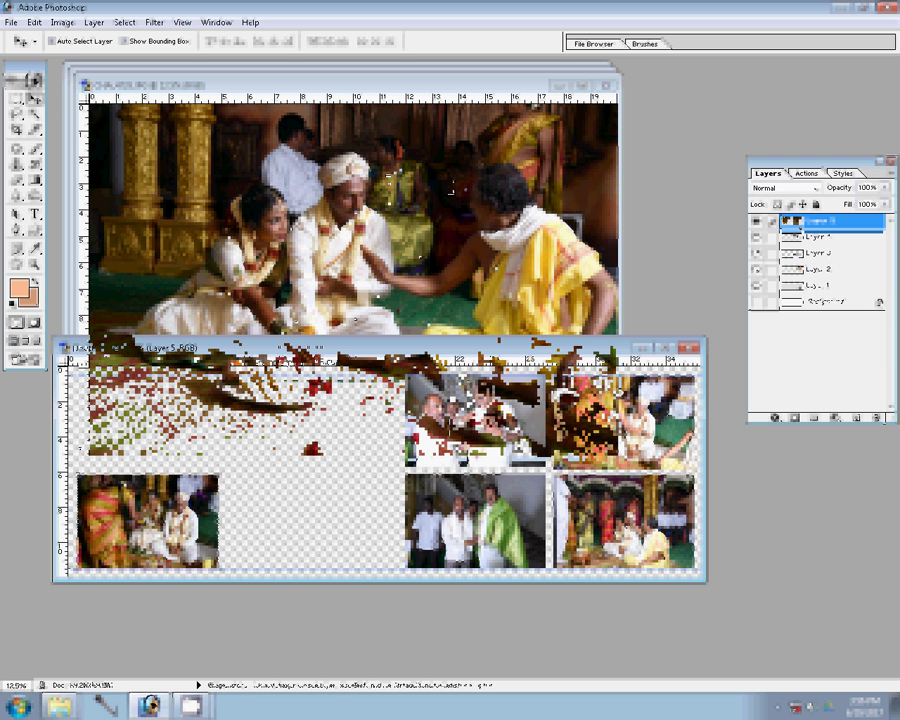
left_click(217, 244)
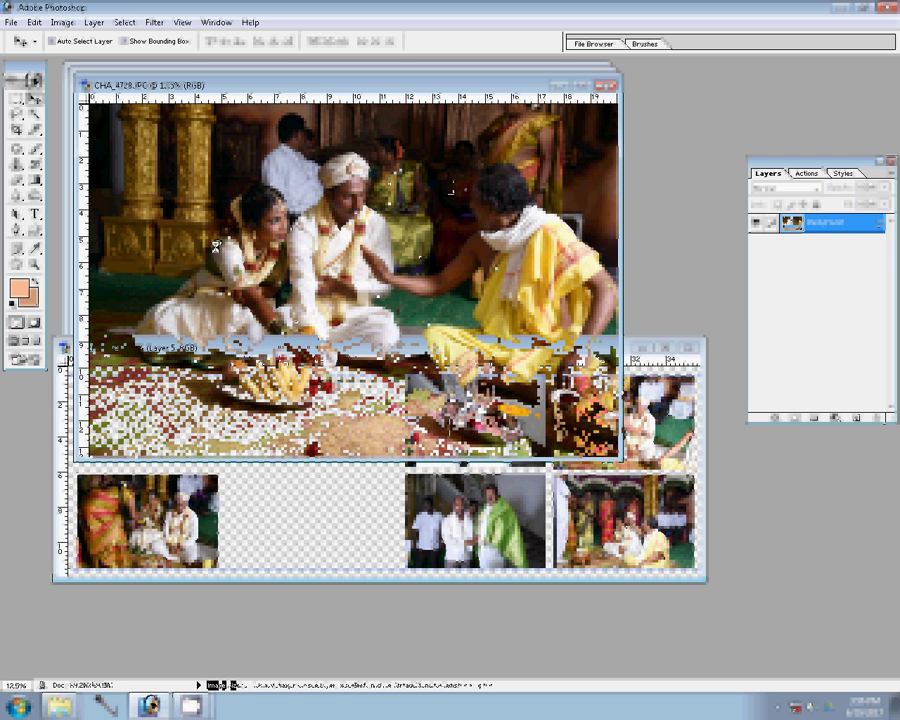
left_click_drag(214, 248, 297, 520)
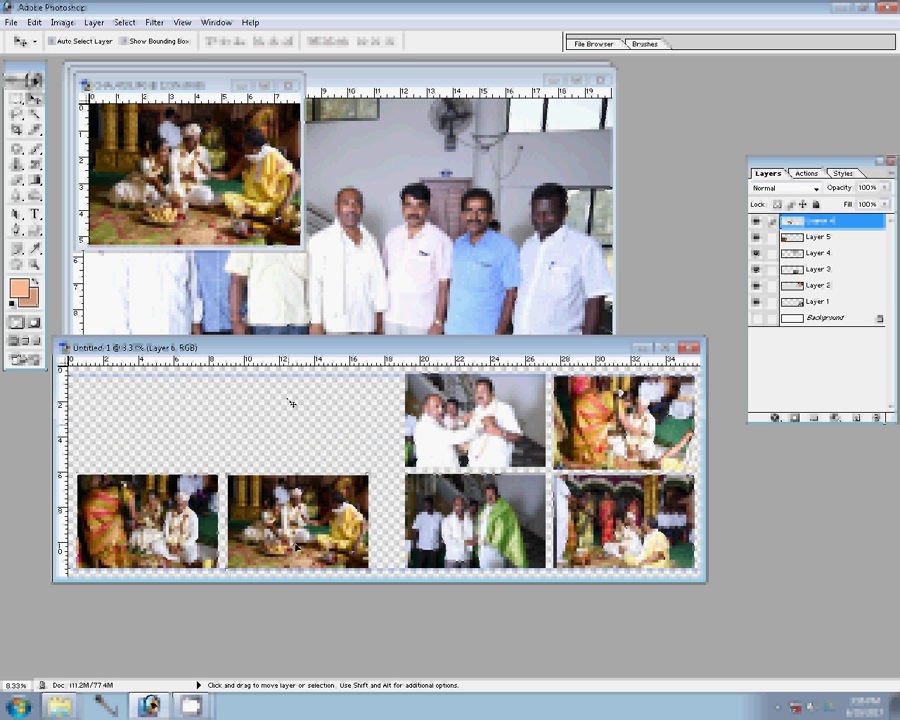
Close the placed ceremony photo without saving its changes.
key("ctrl+w")
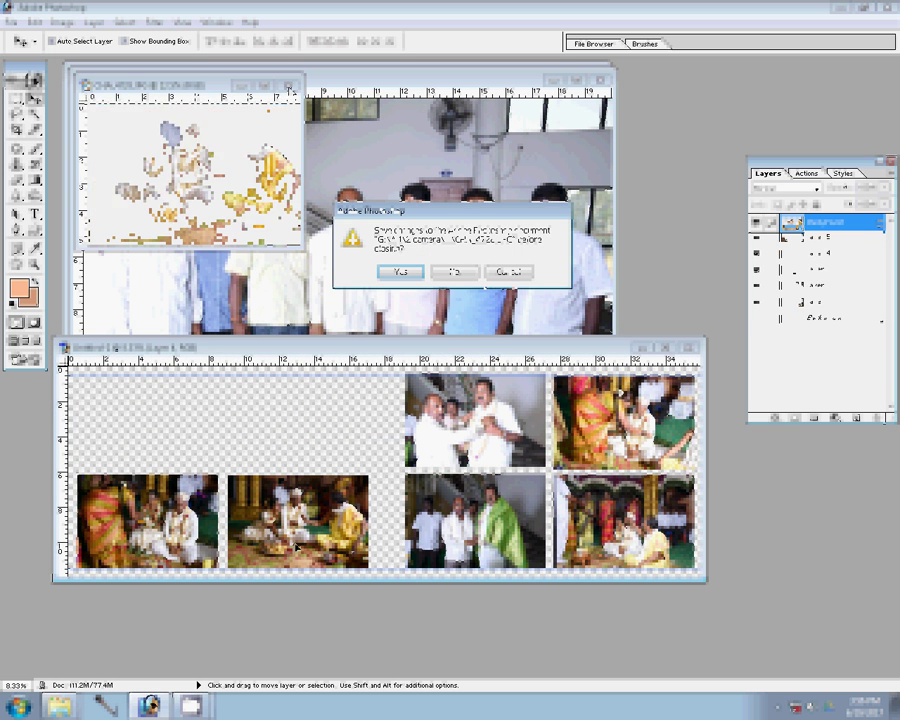
left_click(400, 271)
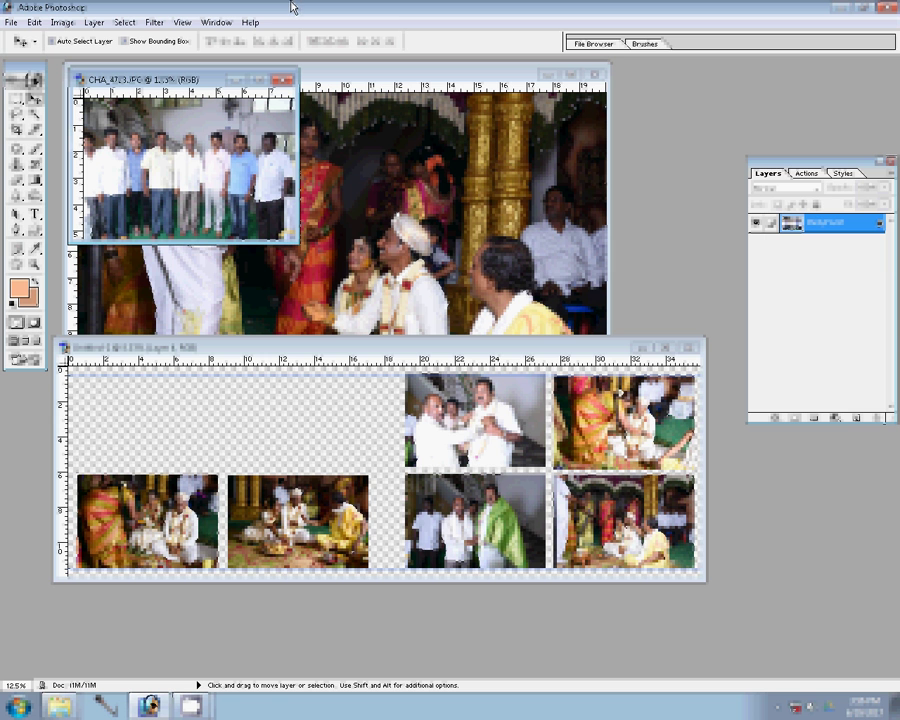
Move the group photo CHA_4723 into the top-left slot and close it unsaved.
left_click(131, 161)
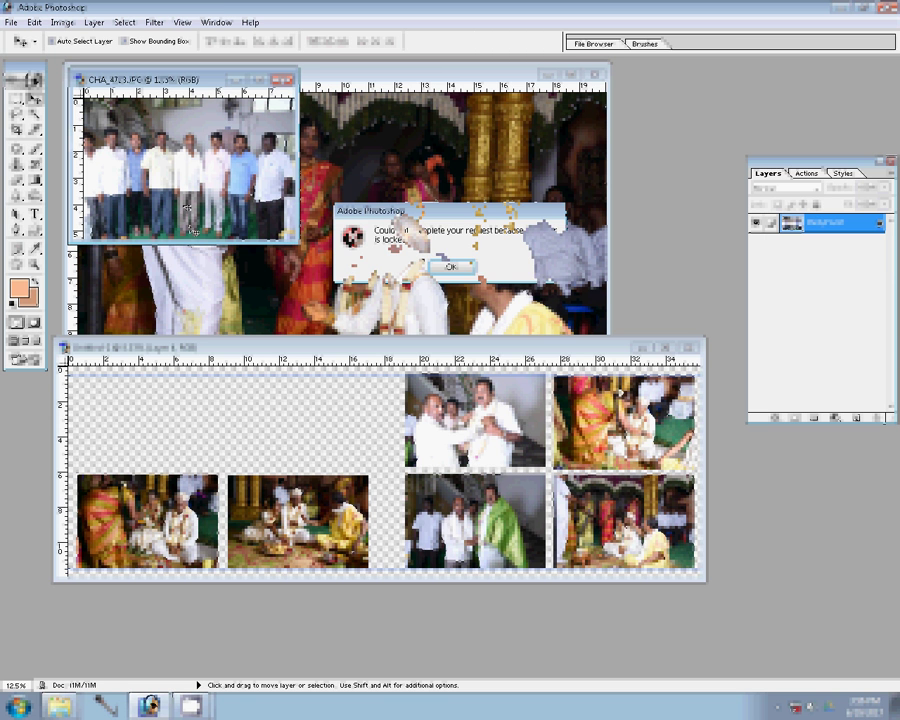
key("Return")
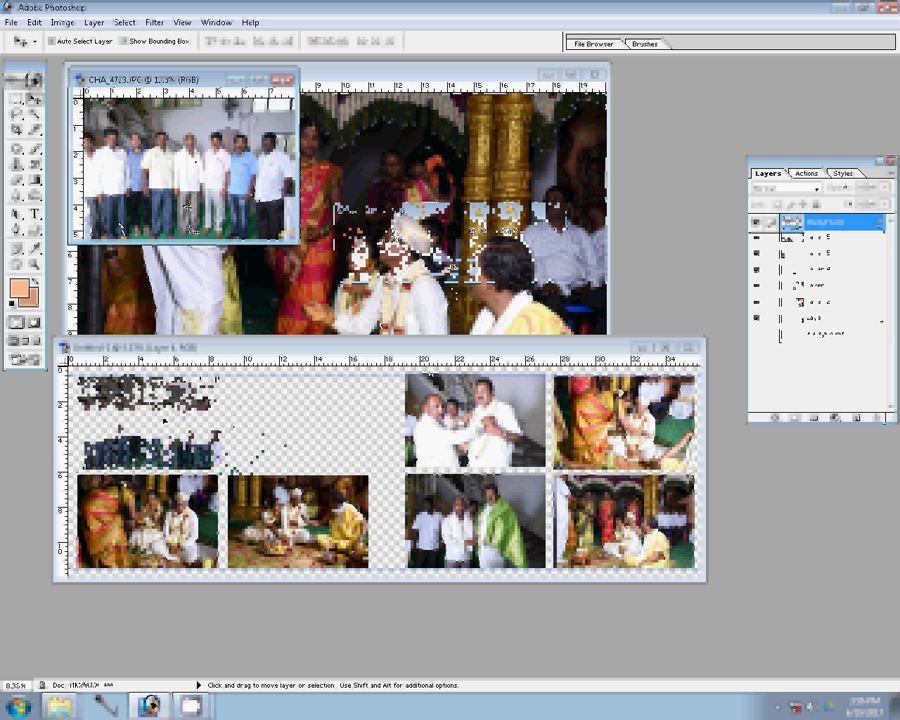
left_click(287, 79)
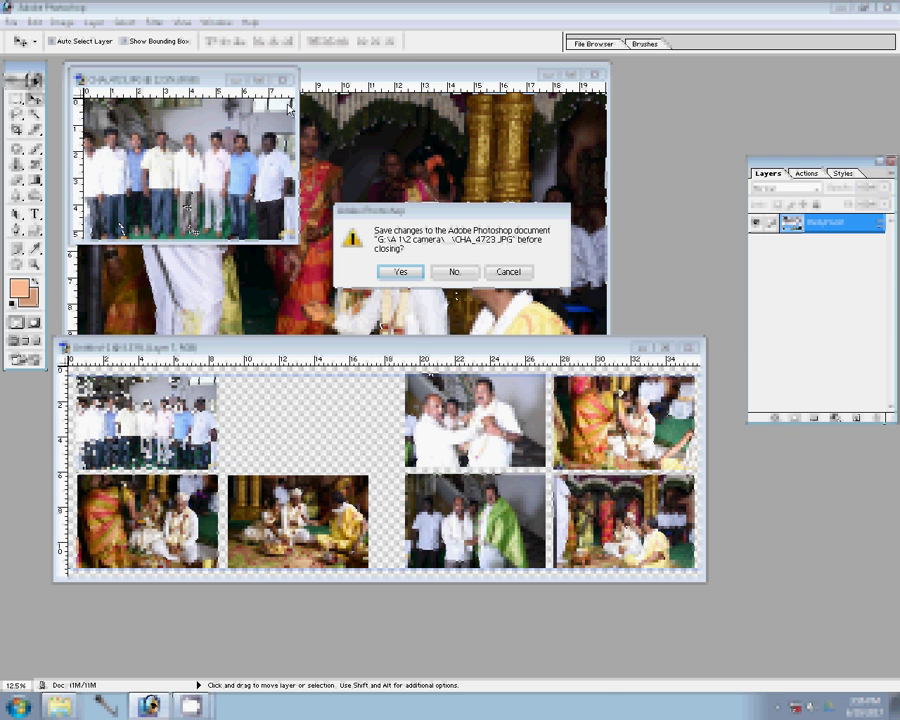
left_click(455, 272)
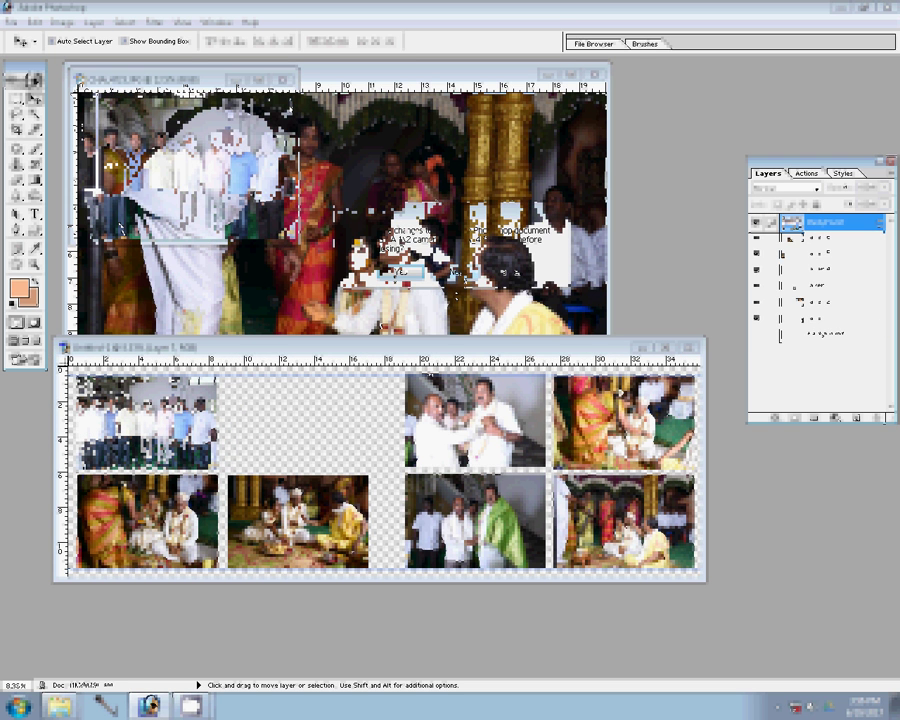
Resize CHA_4741 to 6900 px wide, place it in the last slot, and close it.
key("ctrl+alt+i")
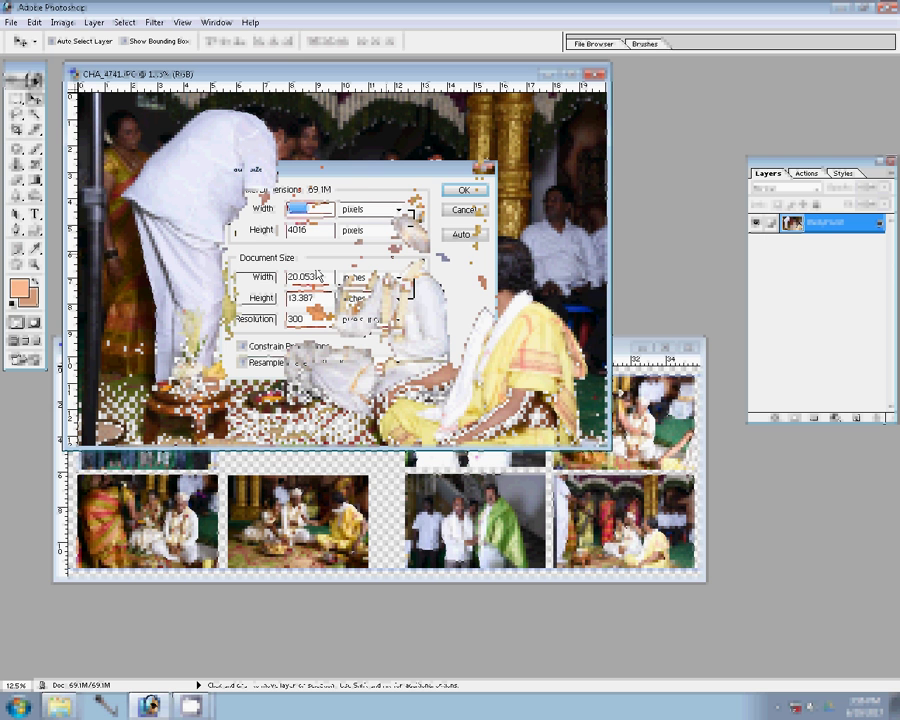
type("6900")
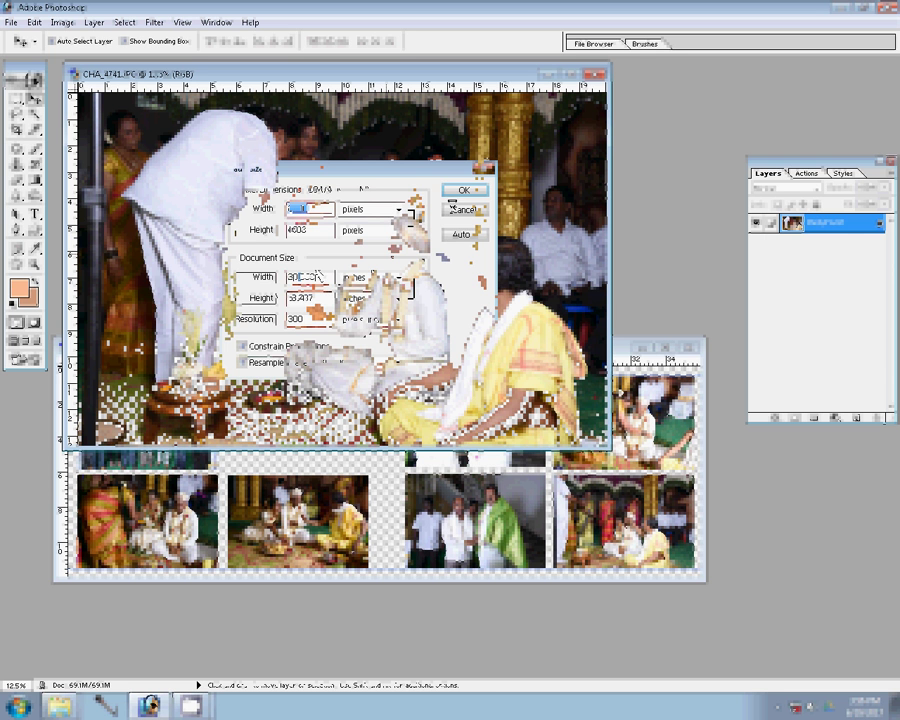
key("Return")
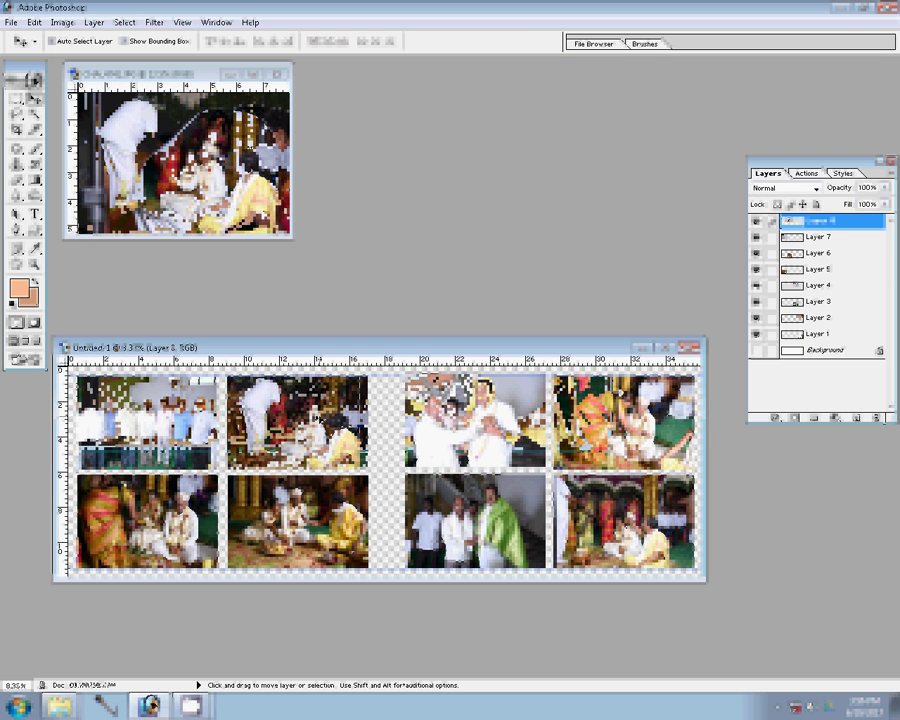
left_click(288, 228)
key("ctrl+w")
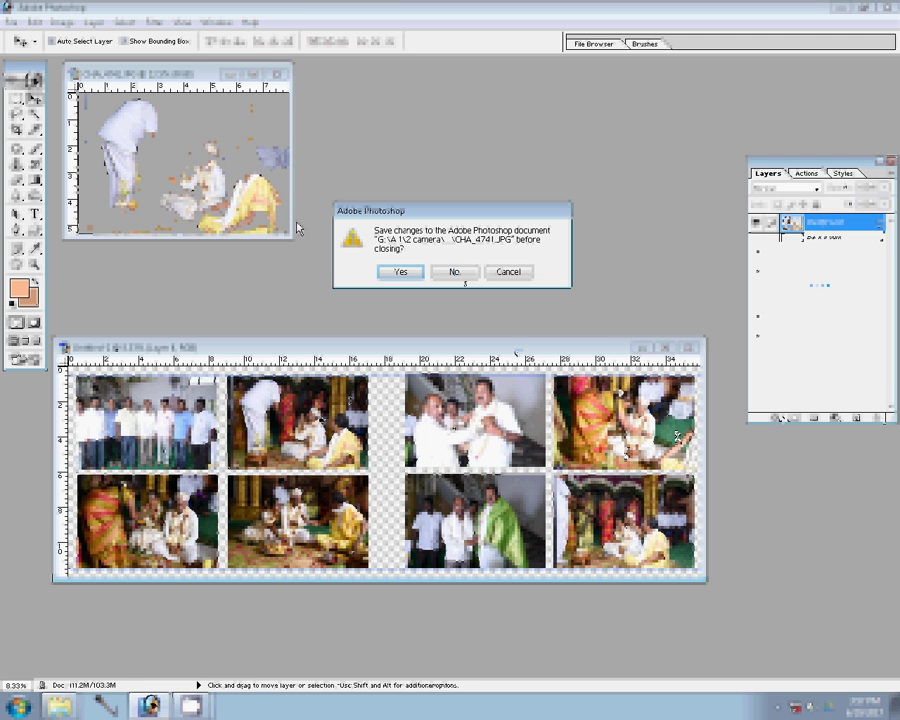
Discard CHA_4741's changes and give the merged photo layer a 22 px Stroke border.
key("n")
left_click(786, 417)
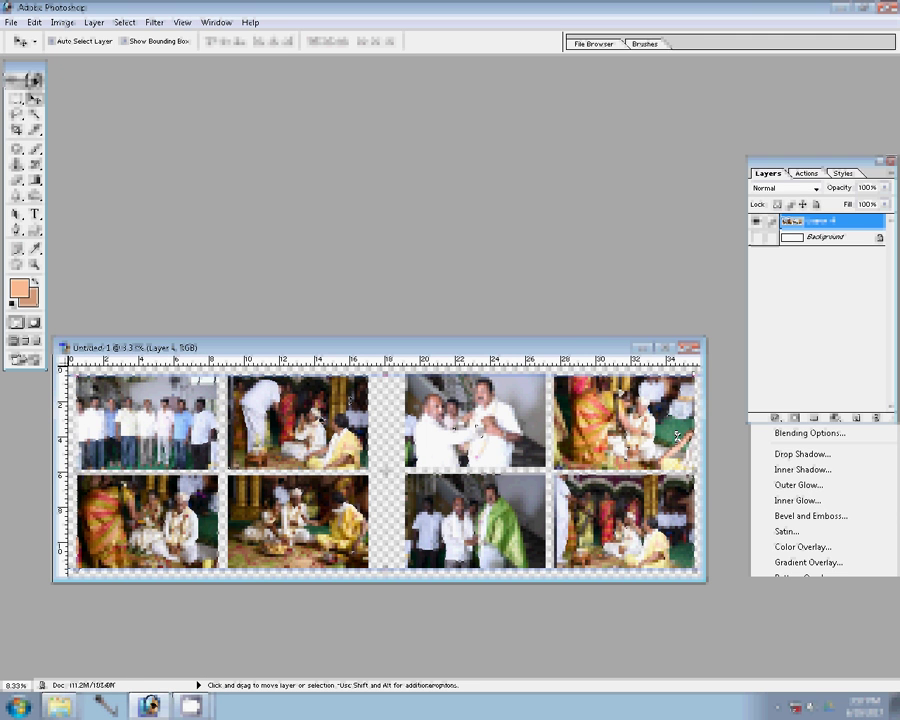
left_click(478, 430)
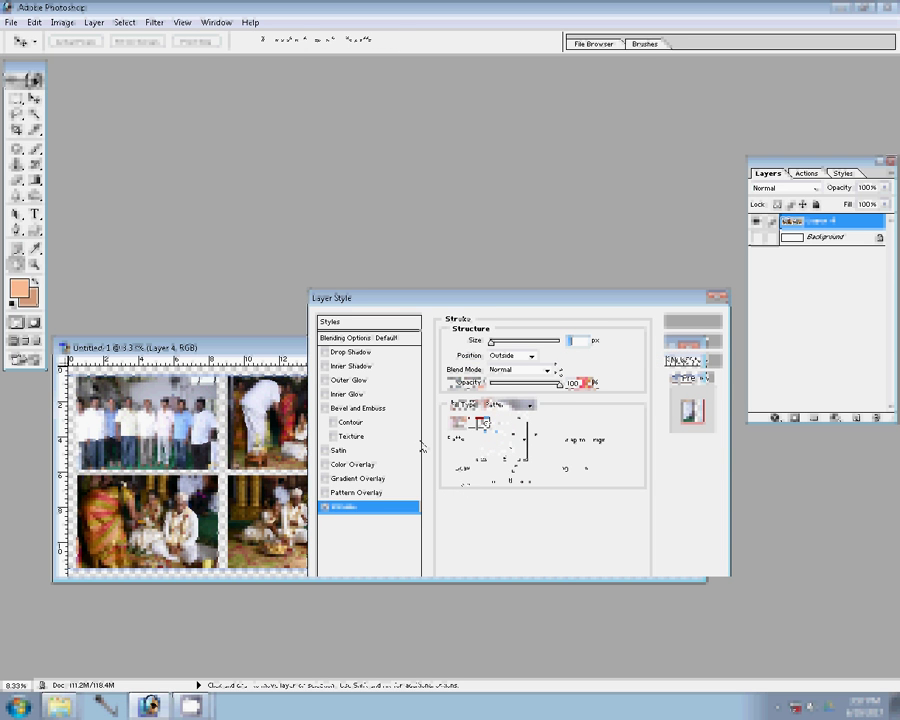
type("22")
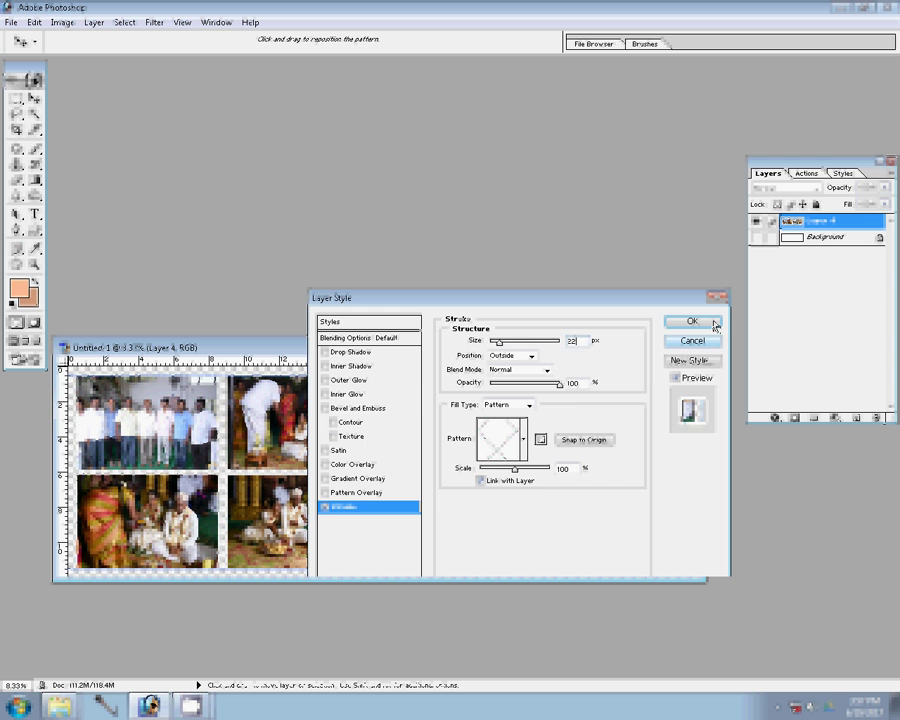
left_click(715, 326)
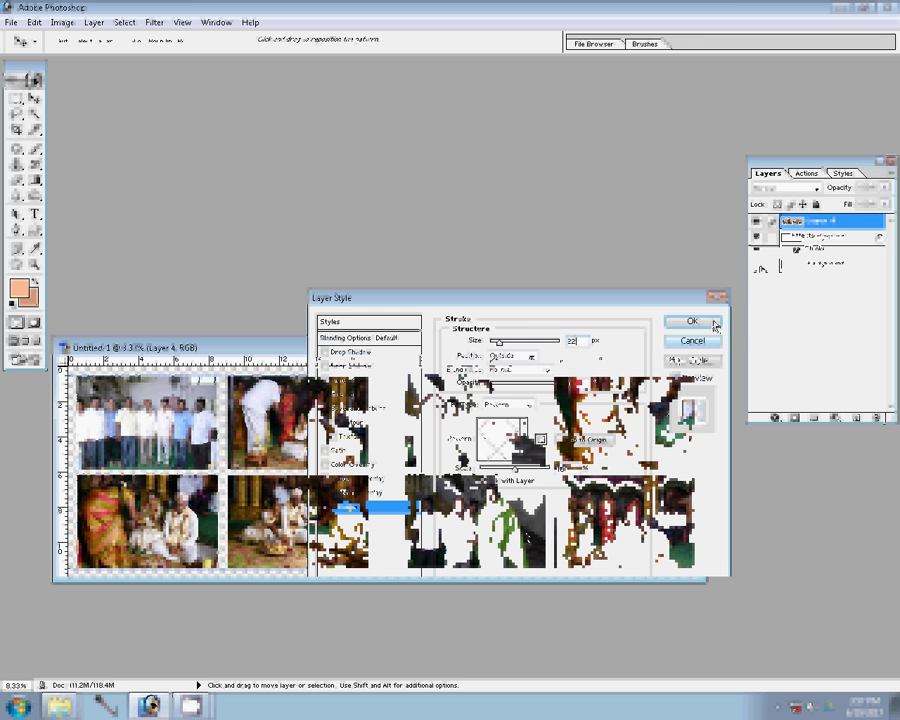
Add a peach-to-dark-green Gradient Fill layer above the Background, behind the photos.
left_click(822, 263)
left_click(835, 417)
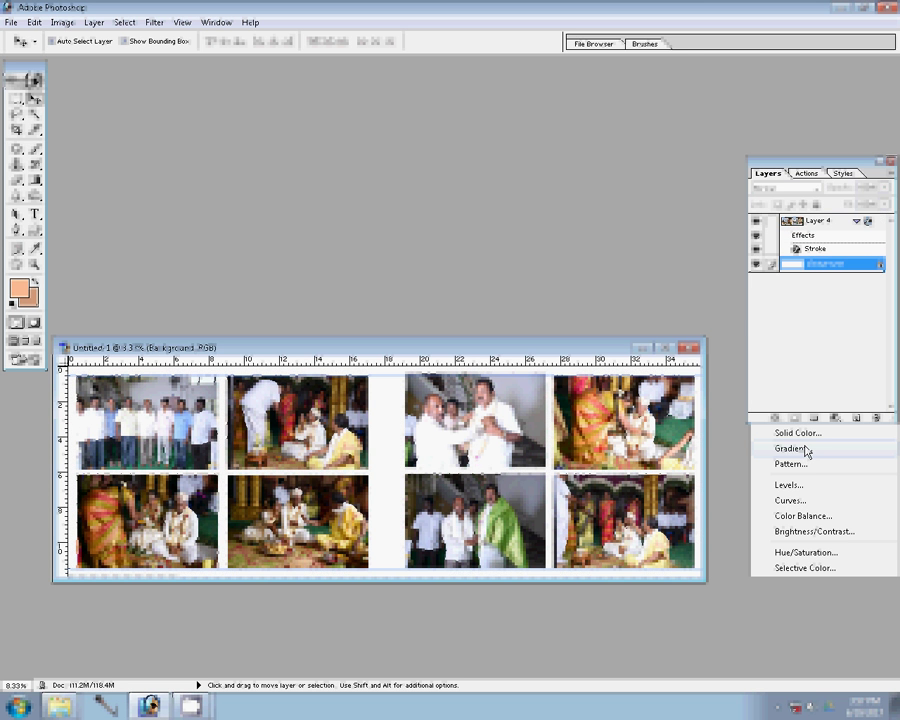
left_click(790, 449)
left_click(712, 349)
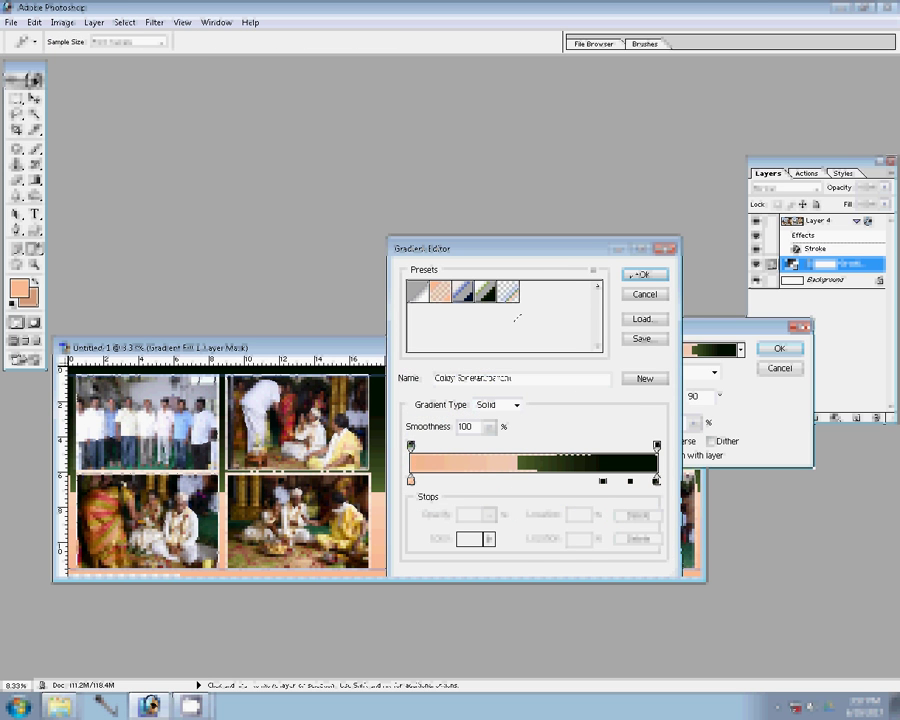
left_click(644, 274)
left_click(779, 348)
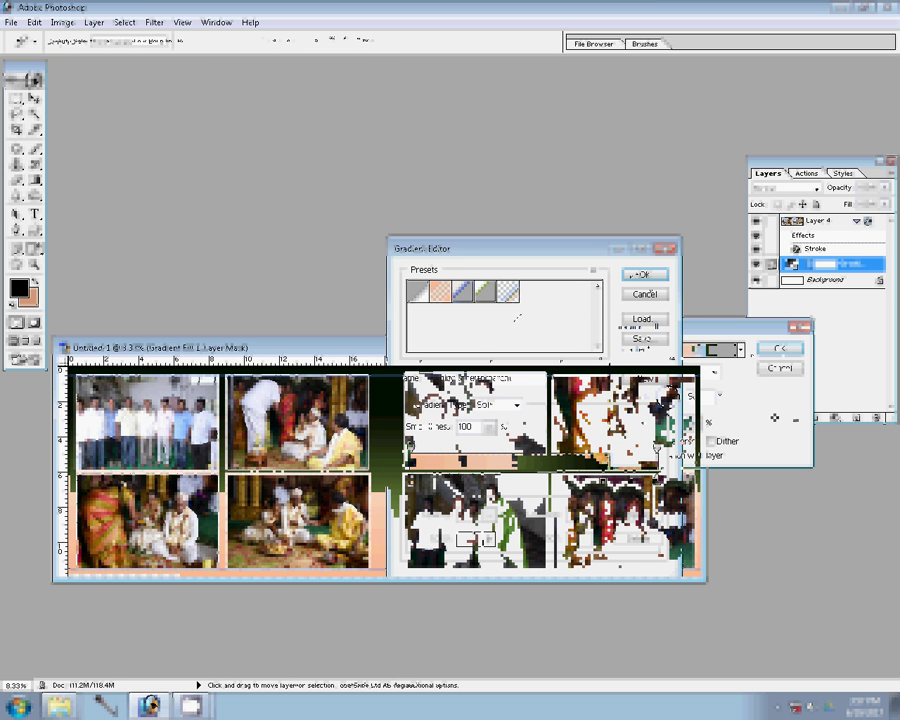
key("ctrl+shift+s")
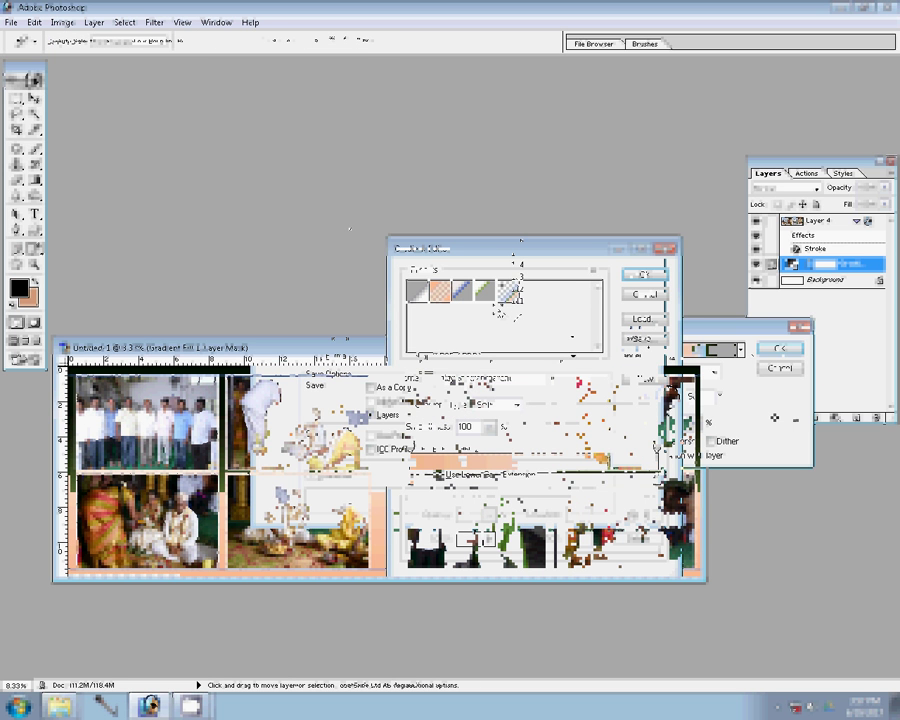
Save the album as the Photoshop PSD file 141 with layers.
type("14")
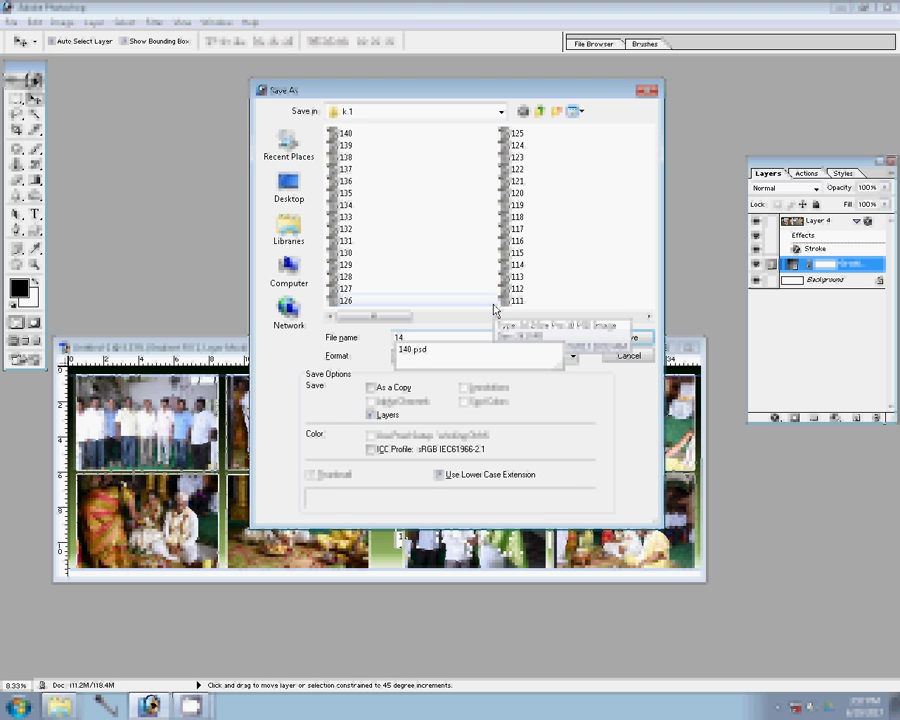
type("1")
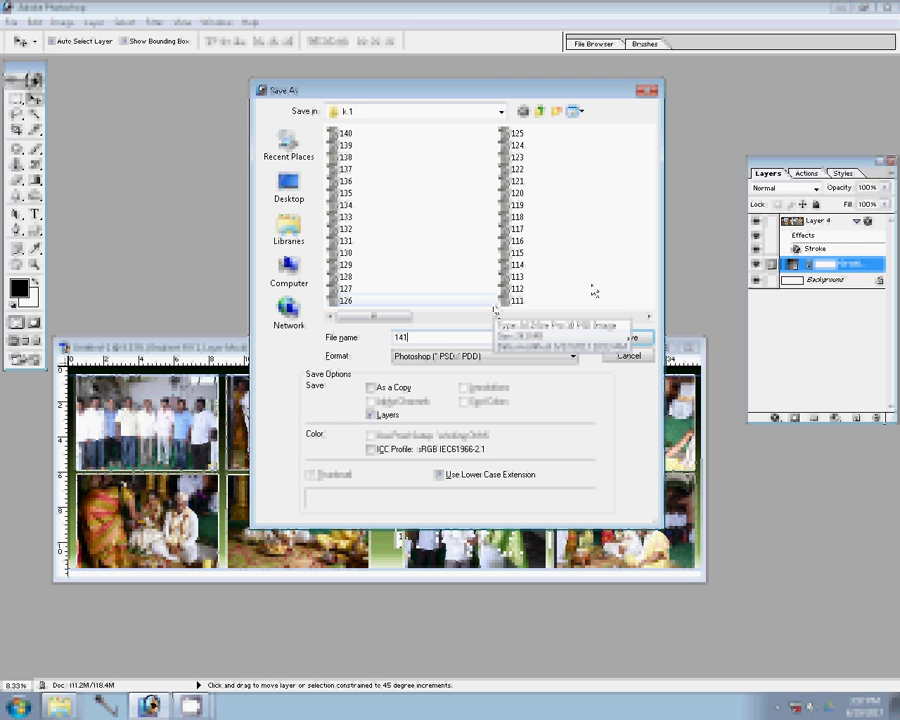
left_click(639, 341)
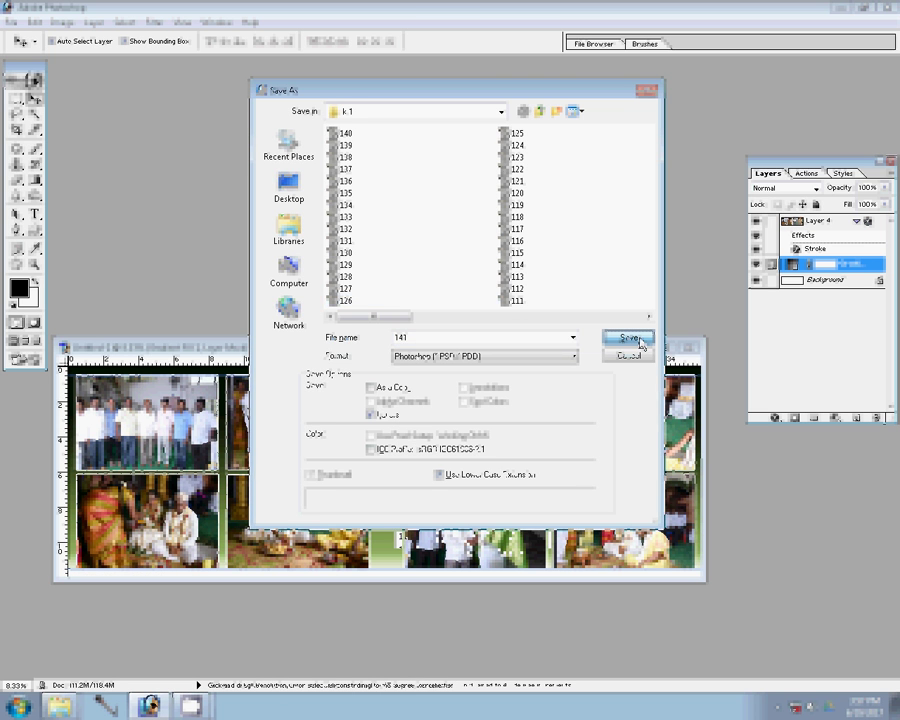